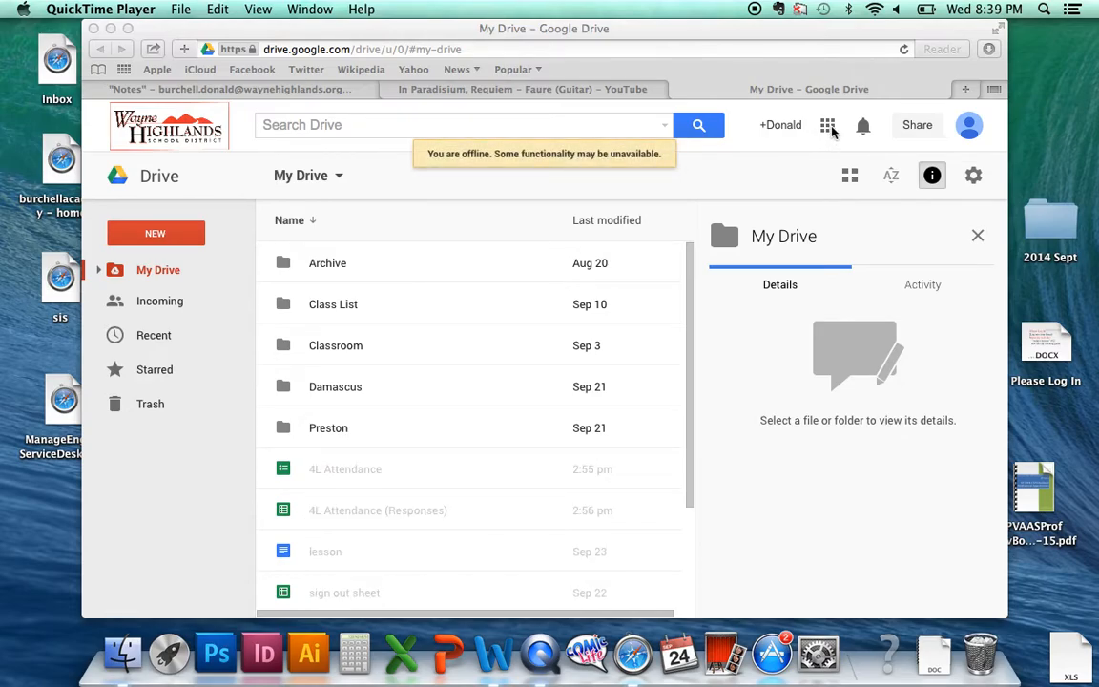
Reload Drive from the Google apps list and create a new blank Google Form.
click(832, 132)
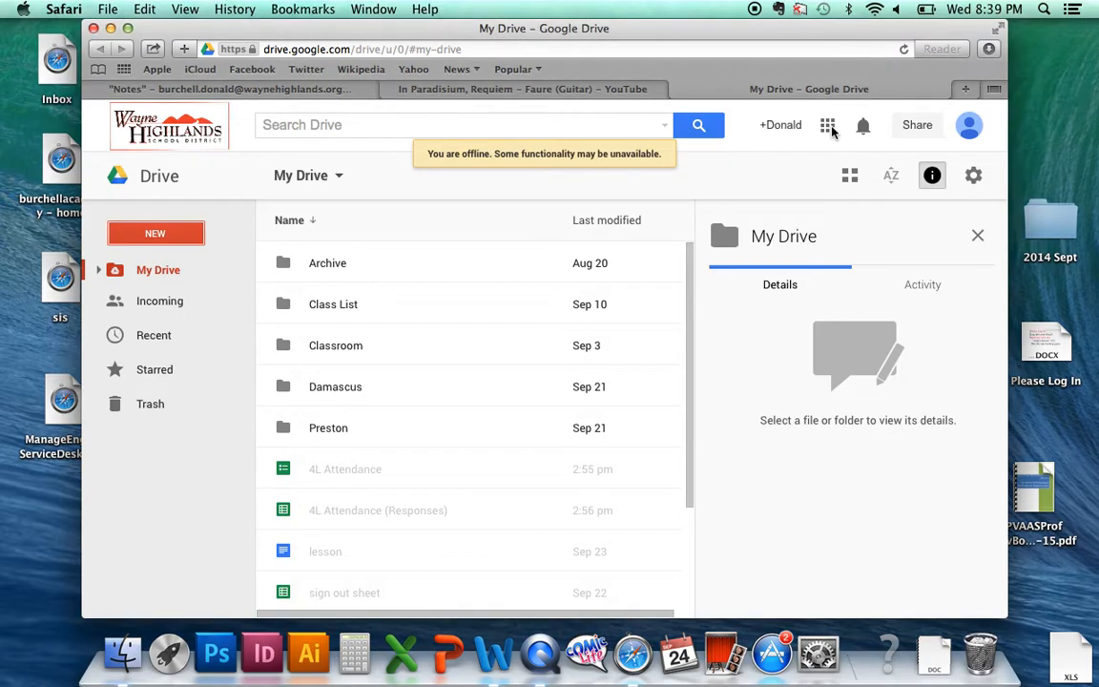
click(832, 132)
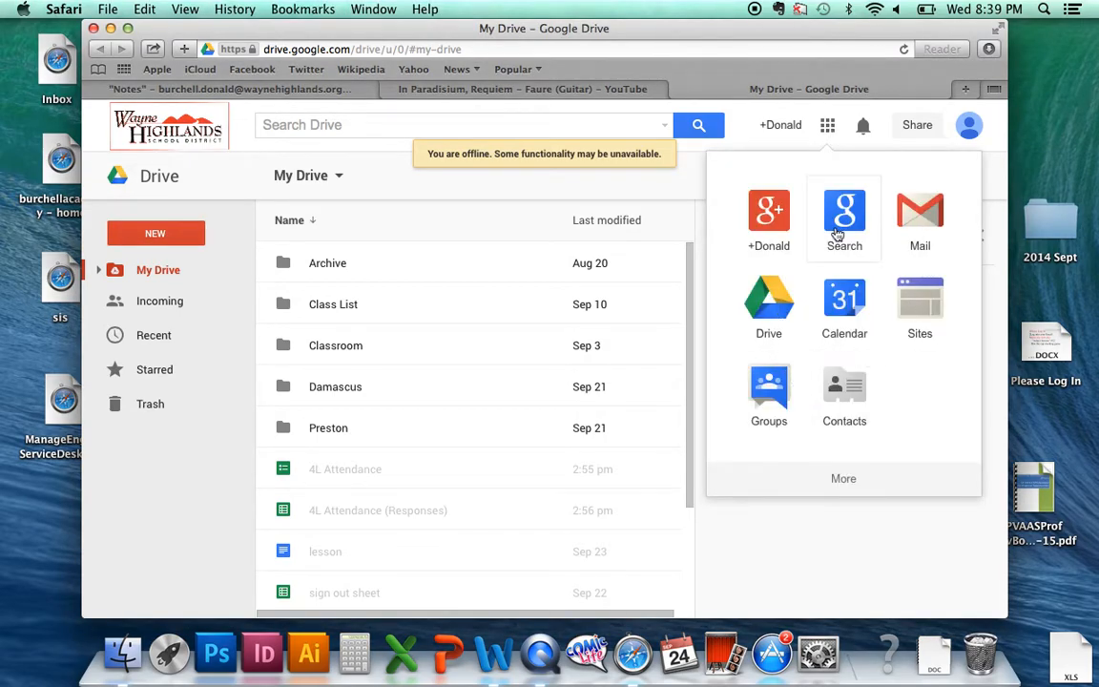
click(783, 300)
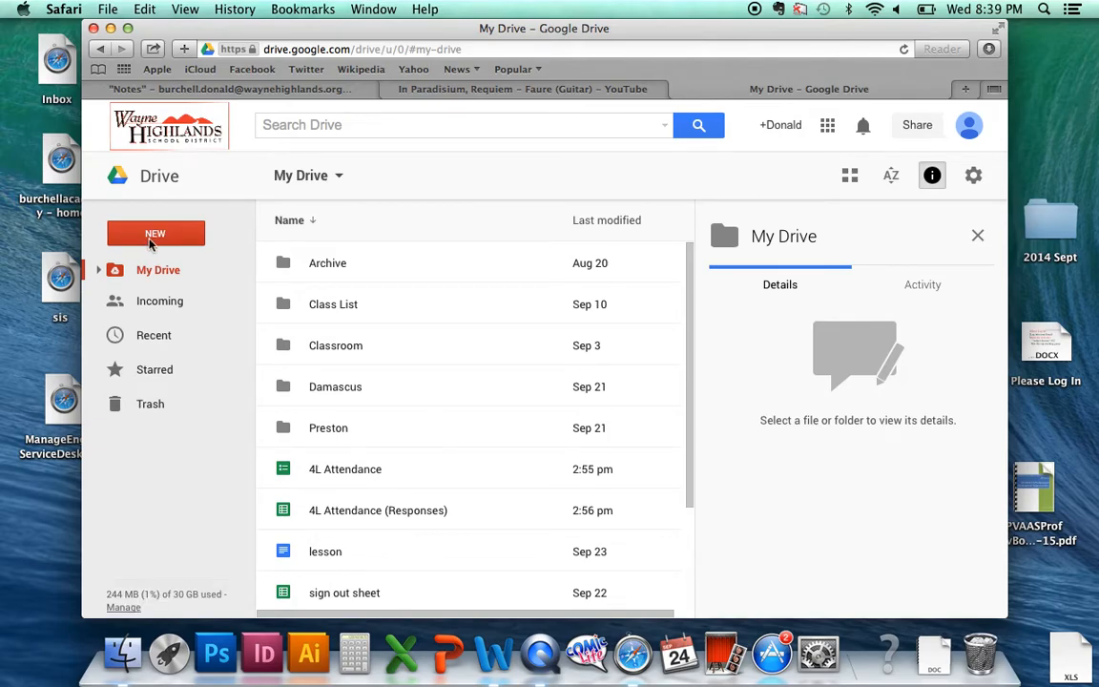
click(150, 240)
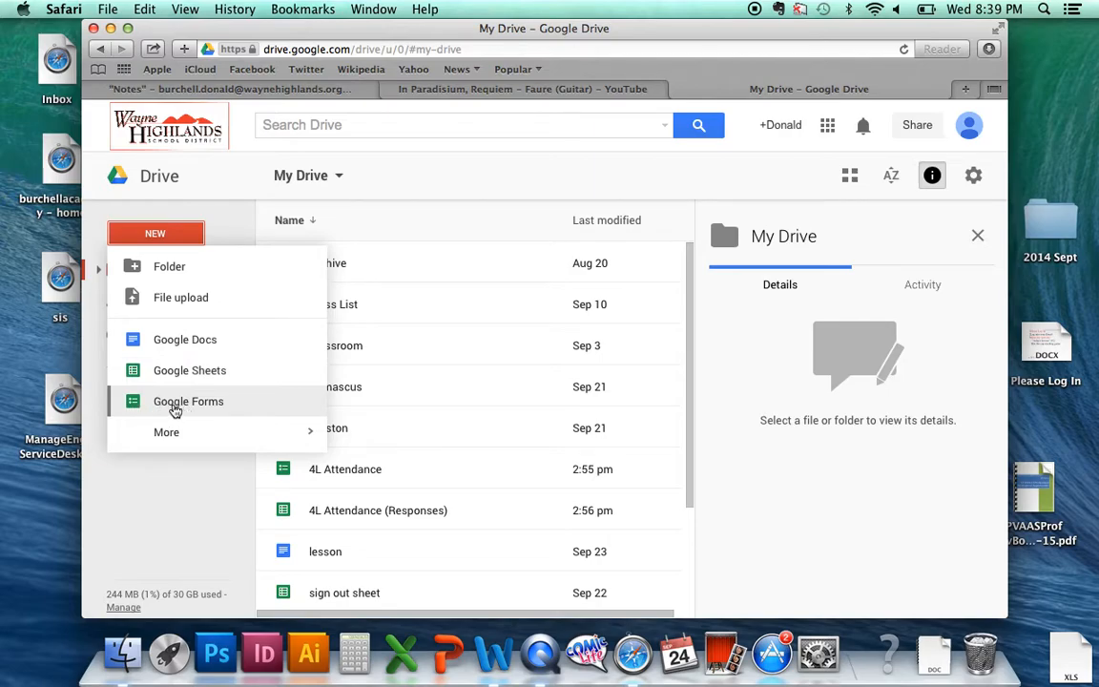
click(175, 404)
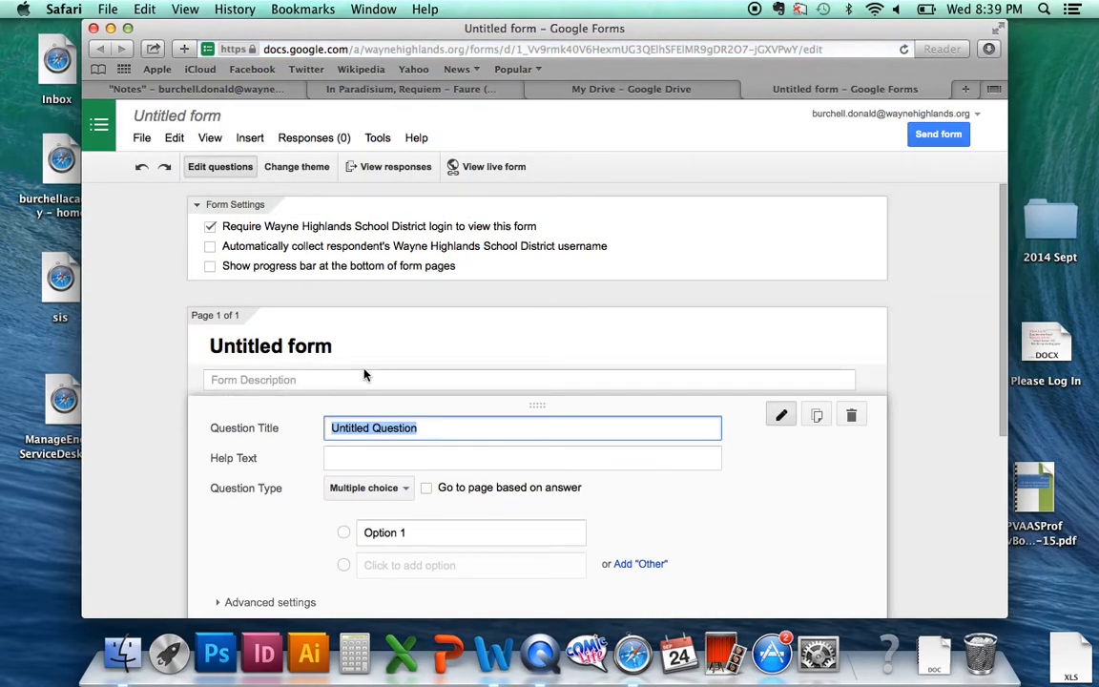
Rename the untitled form as "All about ME".
click(209, 116)
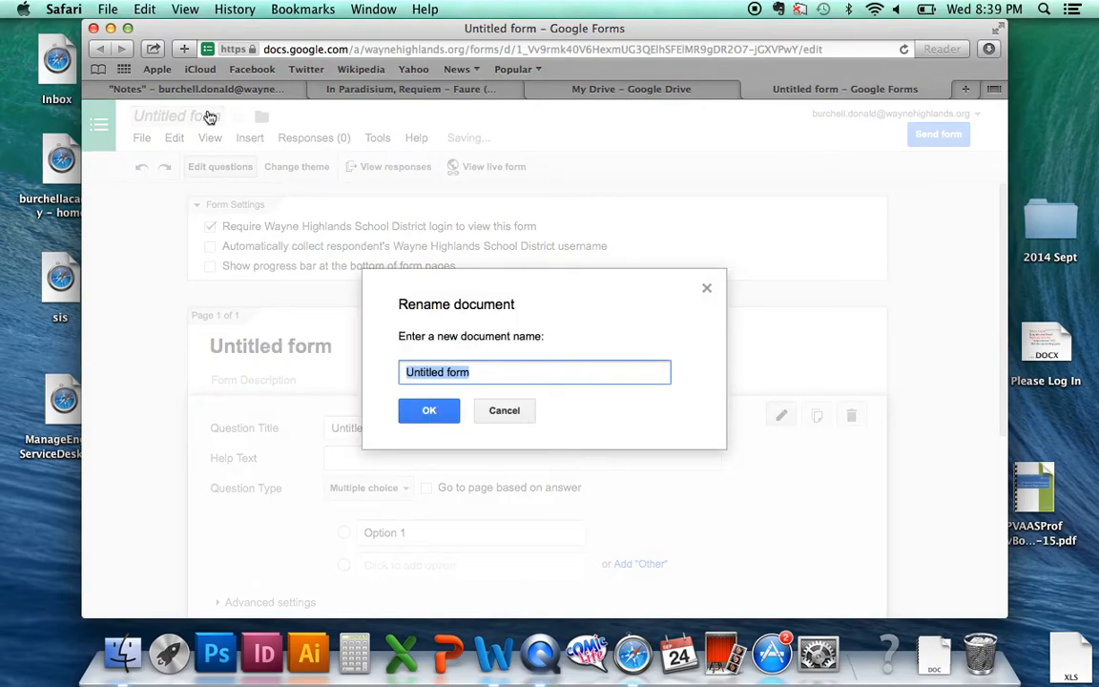
text(All abut)
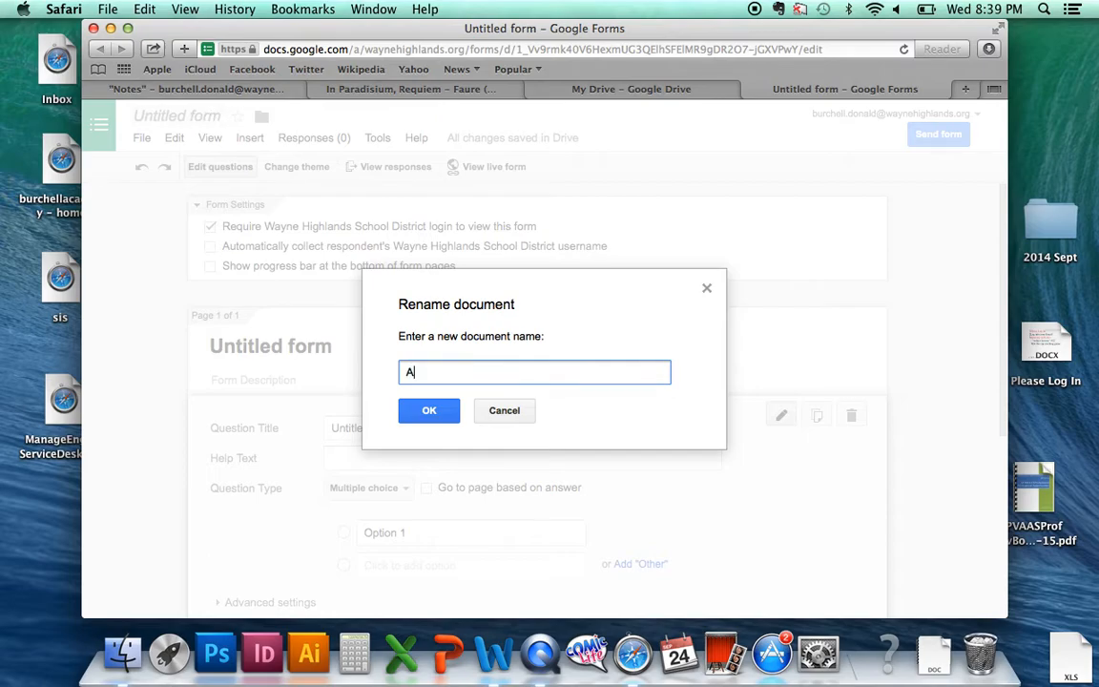
key(BackSpace)
key(BackSpace)
text(out ME)
click(435, 421)
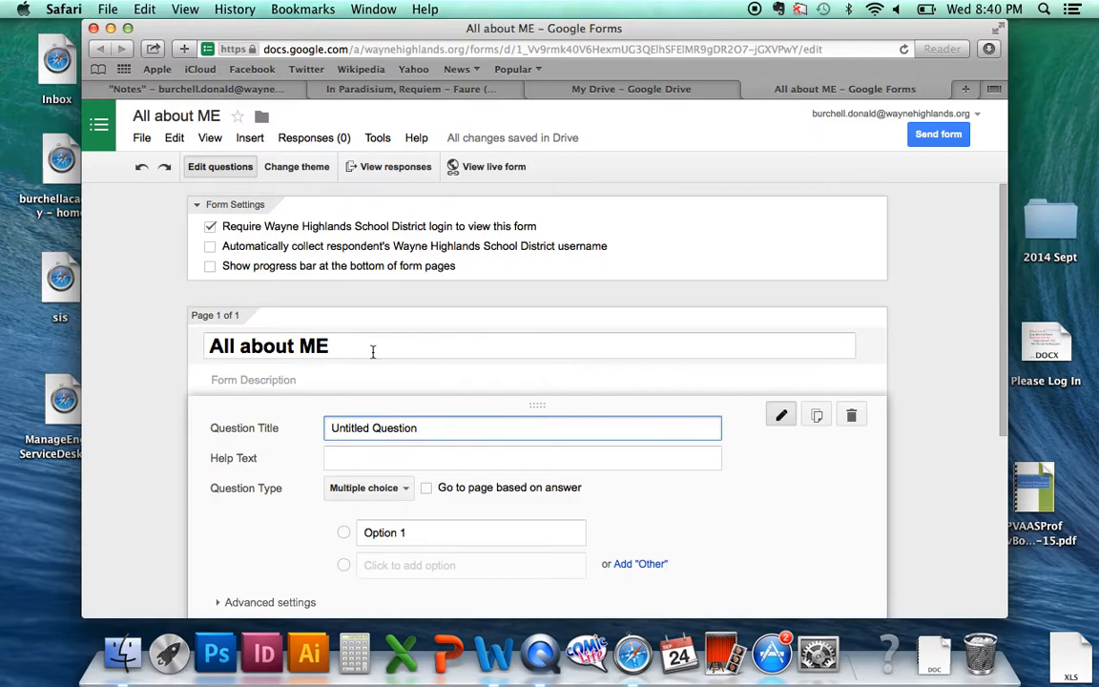
Keep the first question as Multiple choice and title it "What is my favorite color?".
click(405, 489)
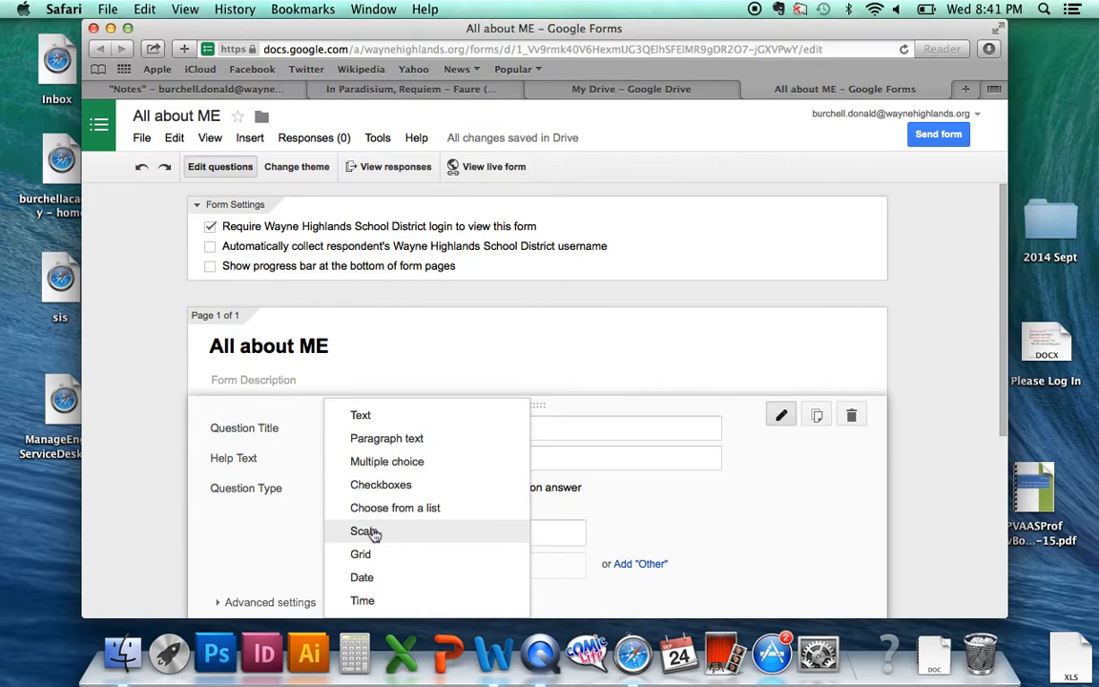
click(391, 469)
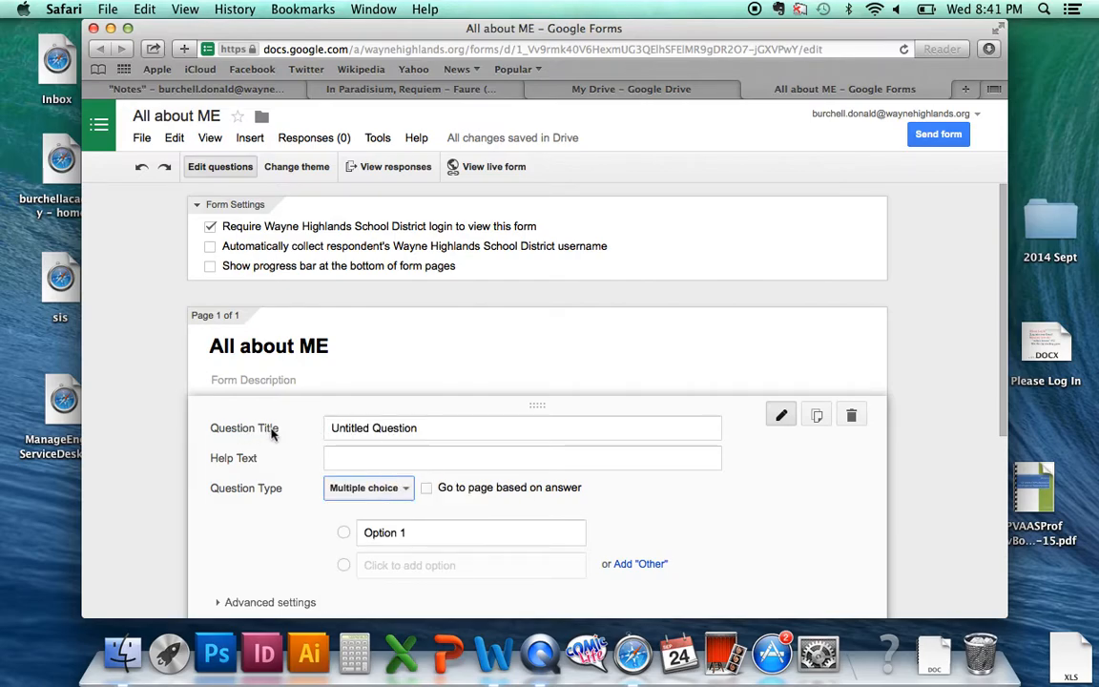
drag(422, 427, 331, 431)
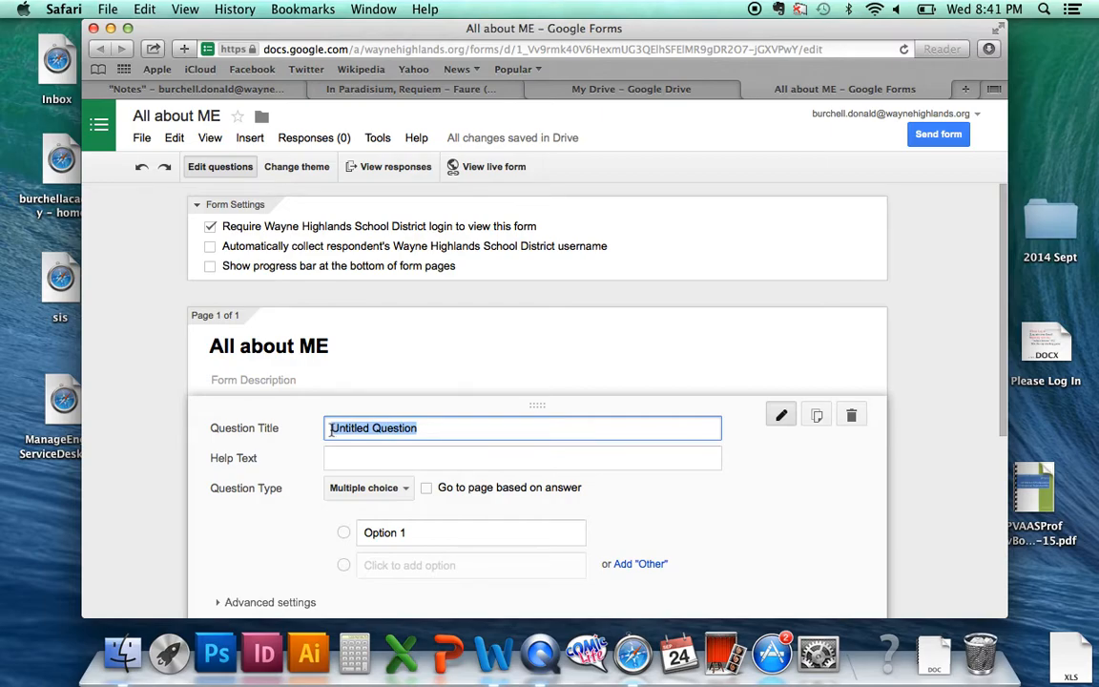
text(What)
key(BackSpace)
key(BackSpace)
key(BackSpace)
text(at is my favorite color?)
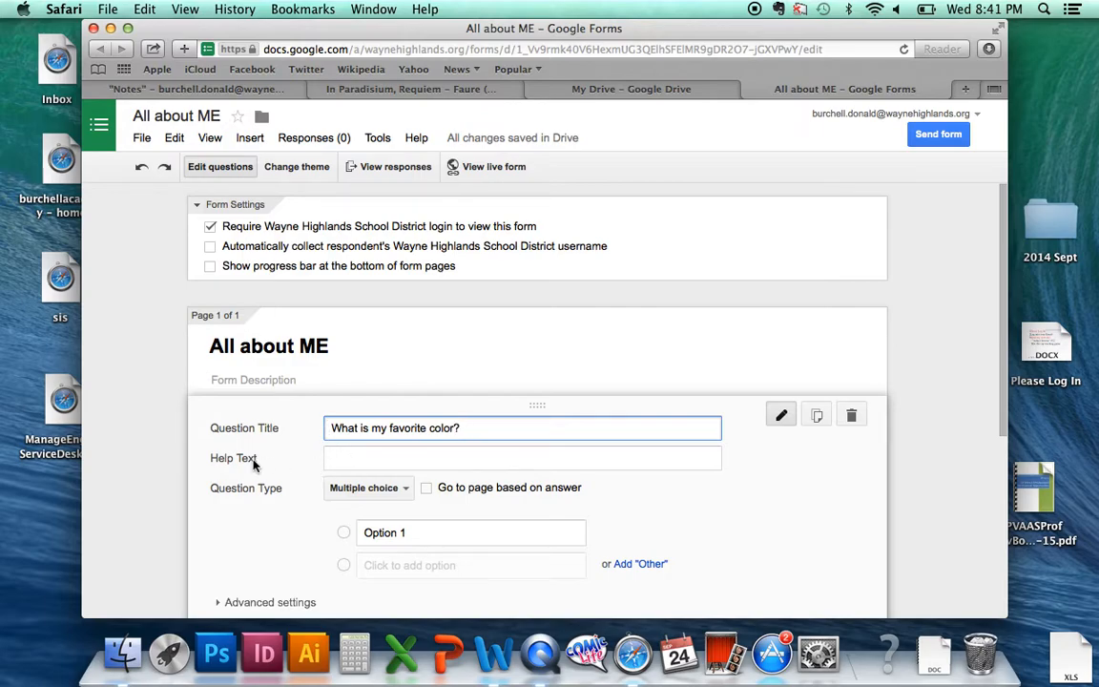
Enter red, blue and green as the first three answer options of the favorite color question.
click(363, 459)
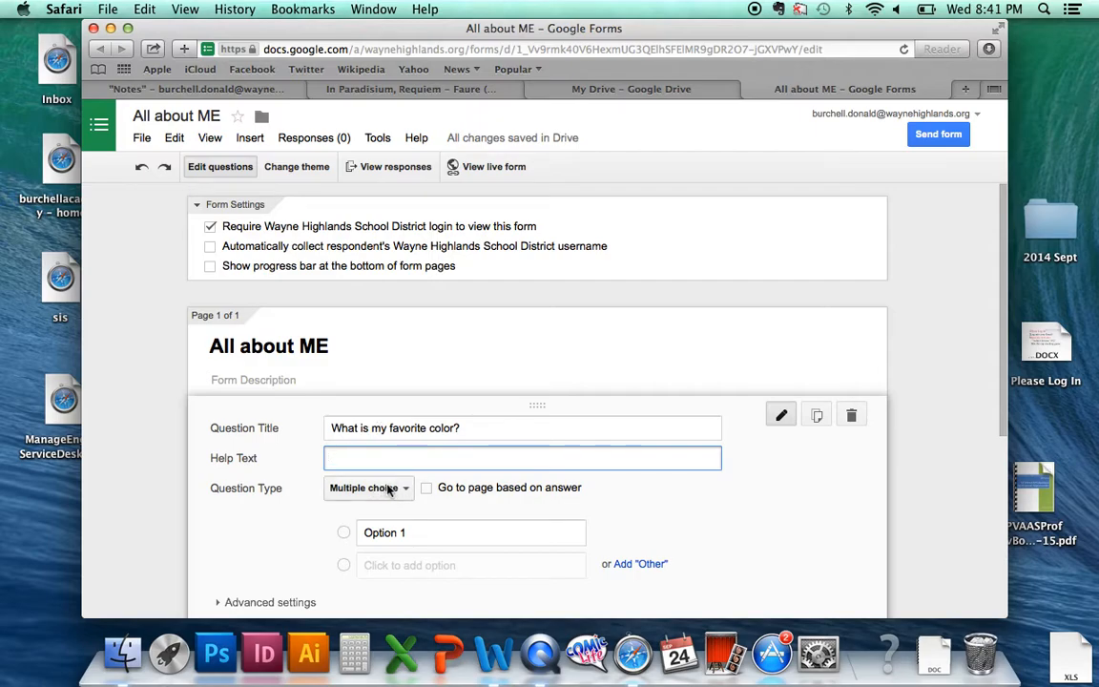
click(392, 537)
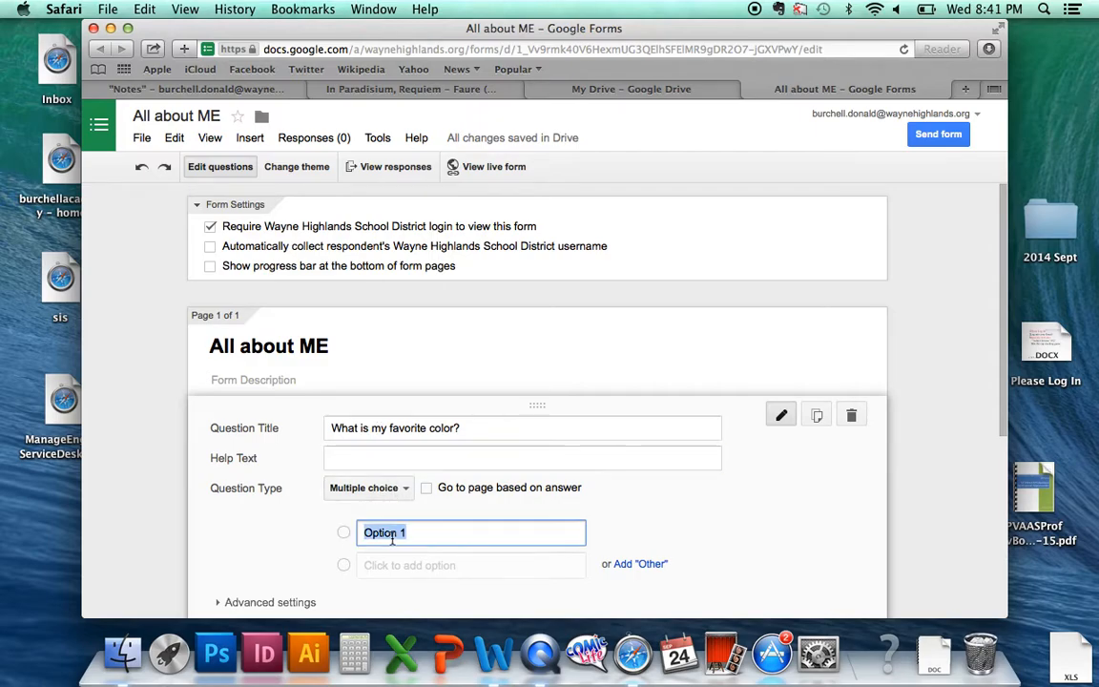
text(red)
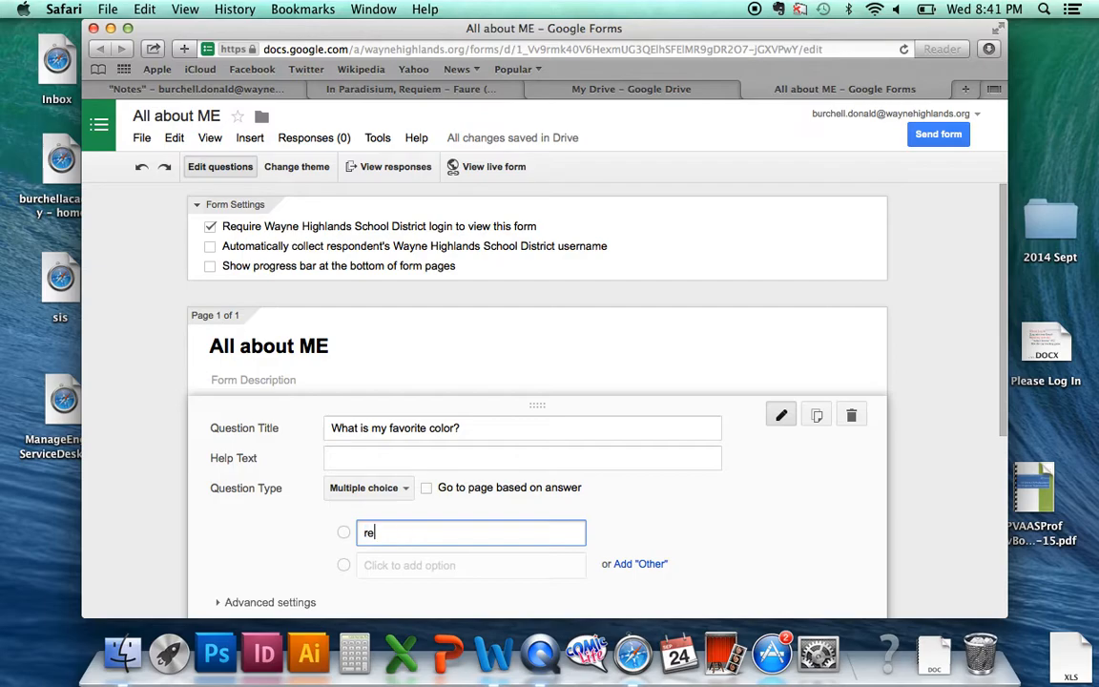
click(405, 566)
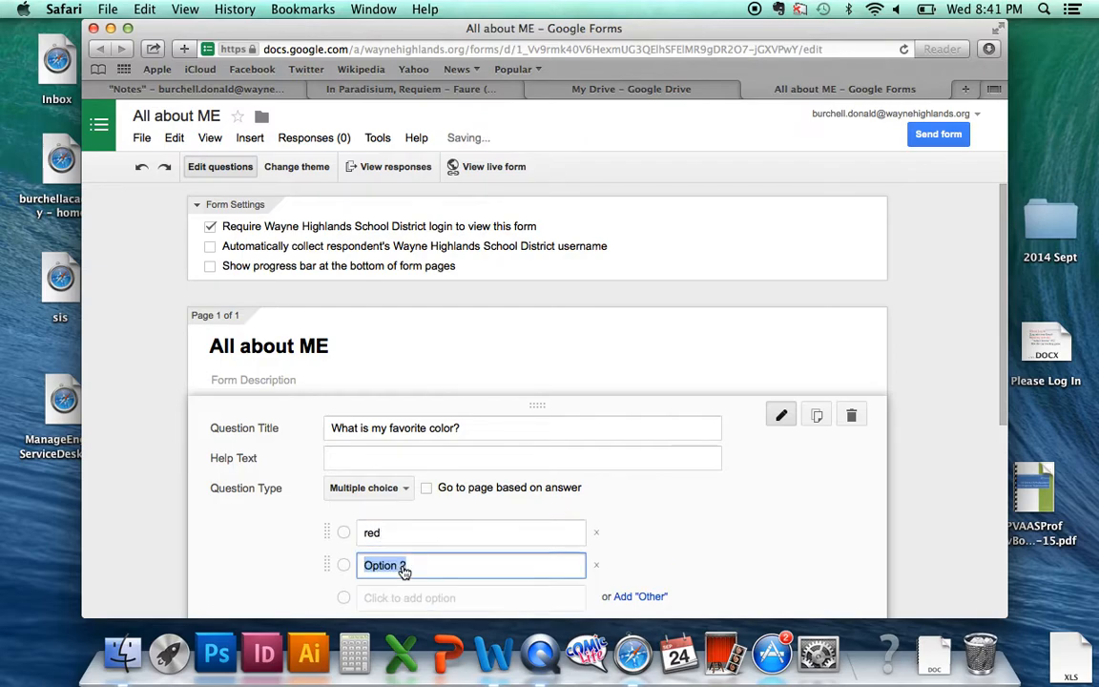
text(blue)
click(386, 601)
text(green)
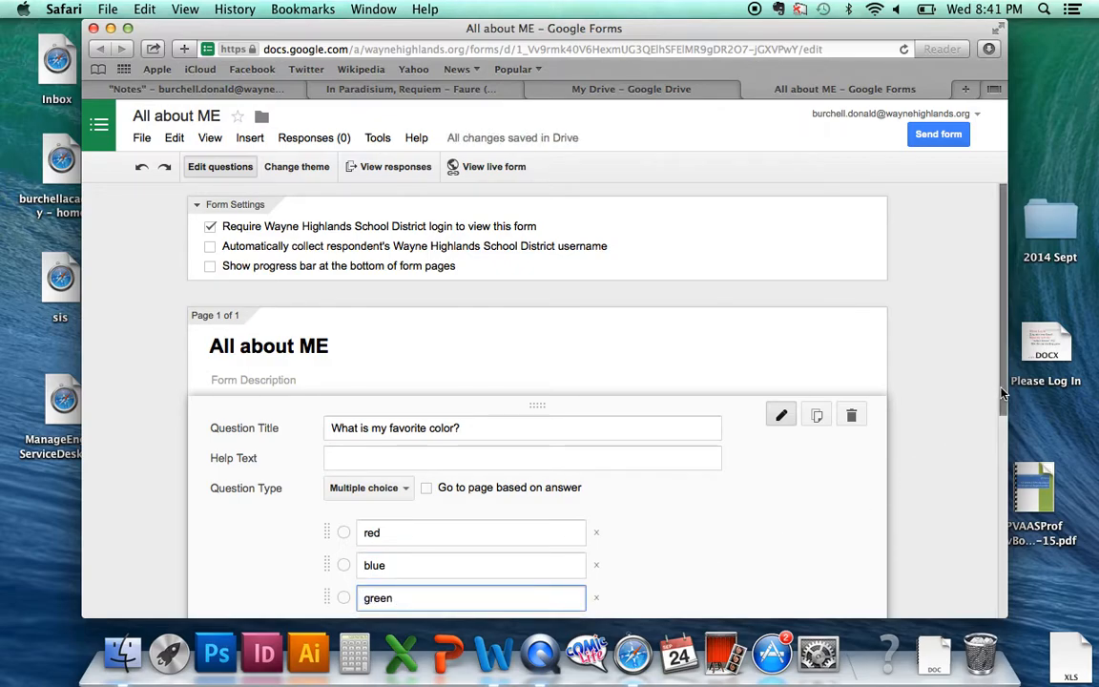
Add pink as the fourth answer option without an "Other" choice, and finish editing the favorite color question.
scroll(1002, 415, down, 1)
scroll(1002, 415, down, 3)
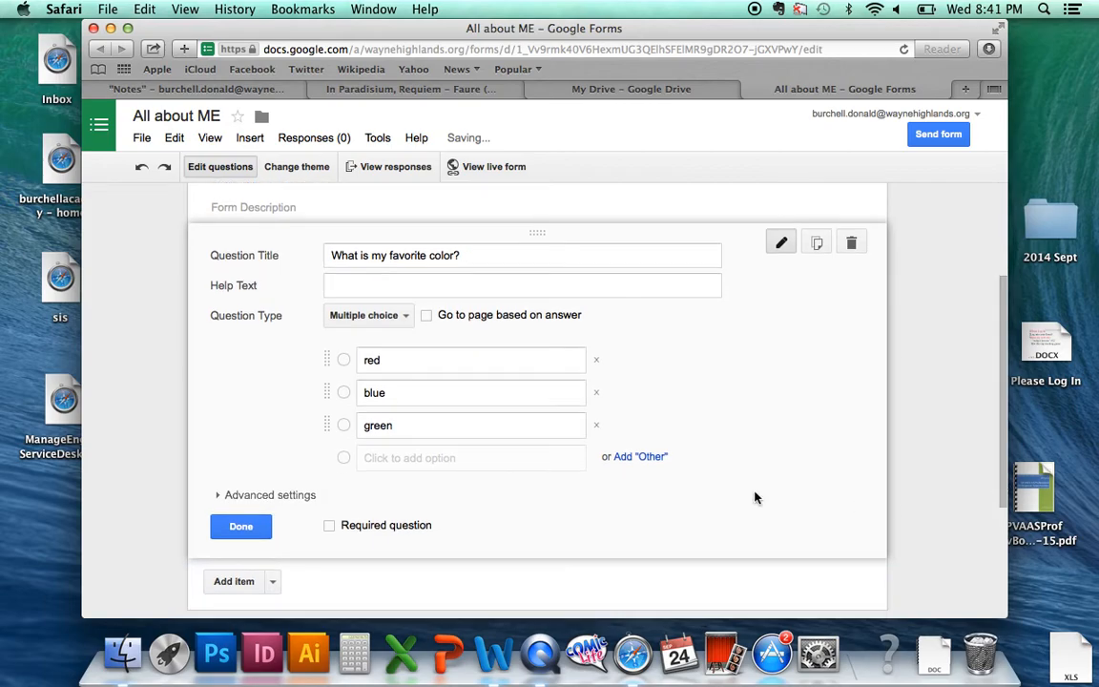
click(632, 459)
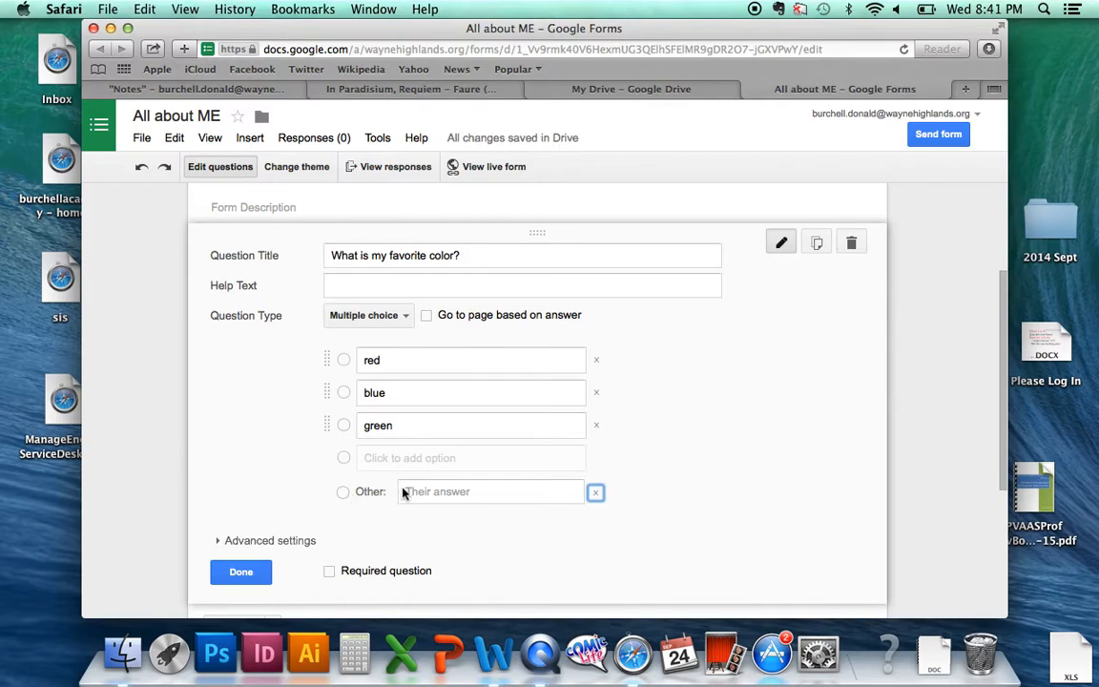
click(594, 495)
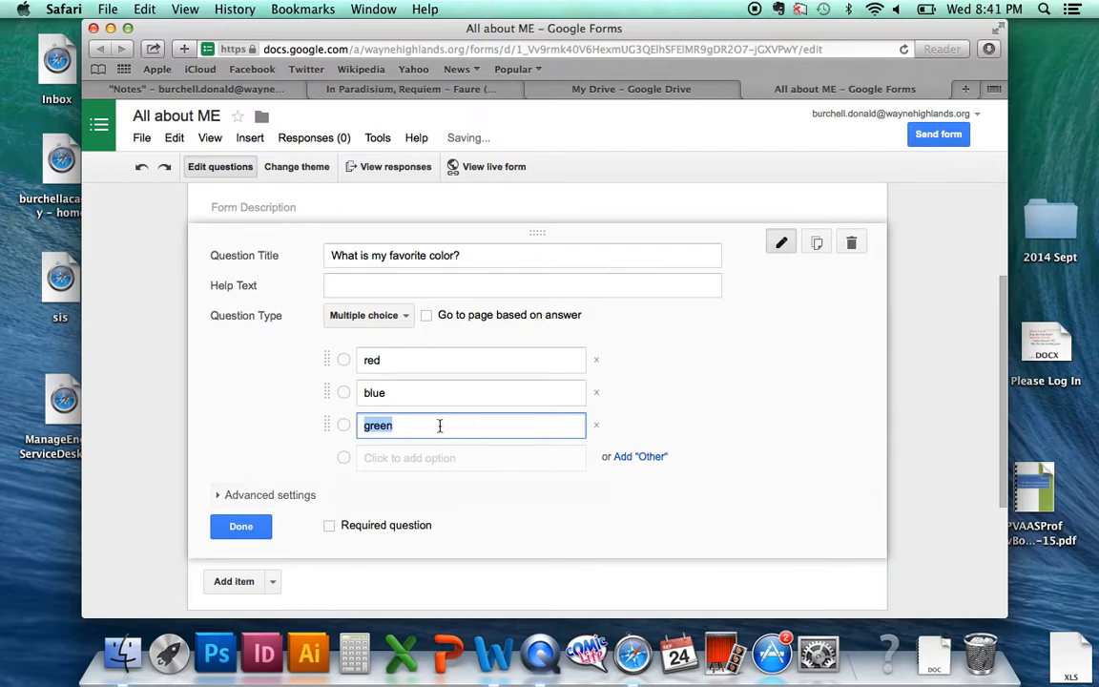
click(417, 459)
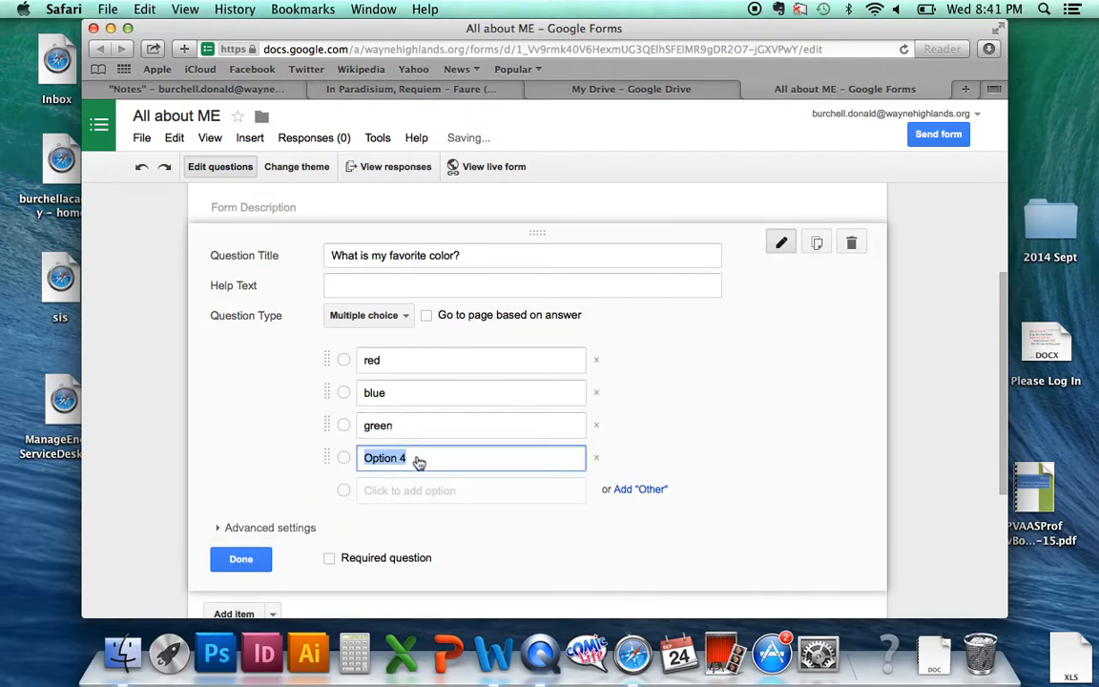
text(pink)
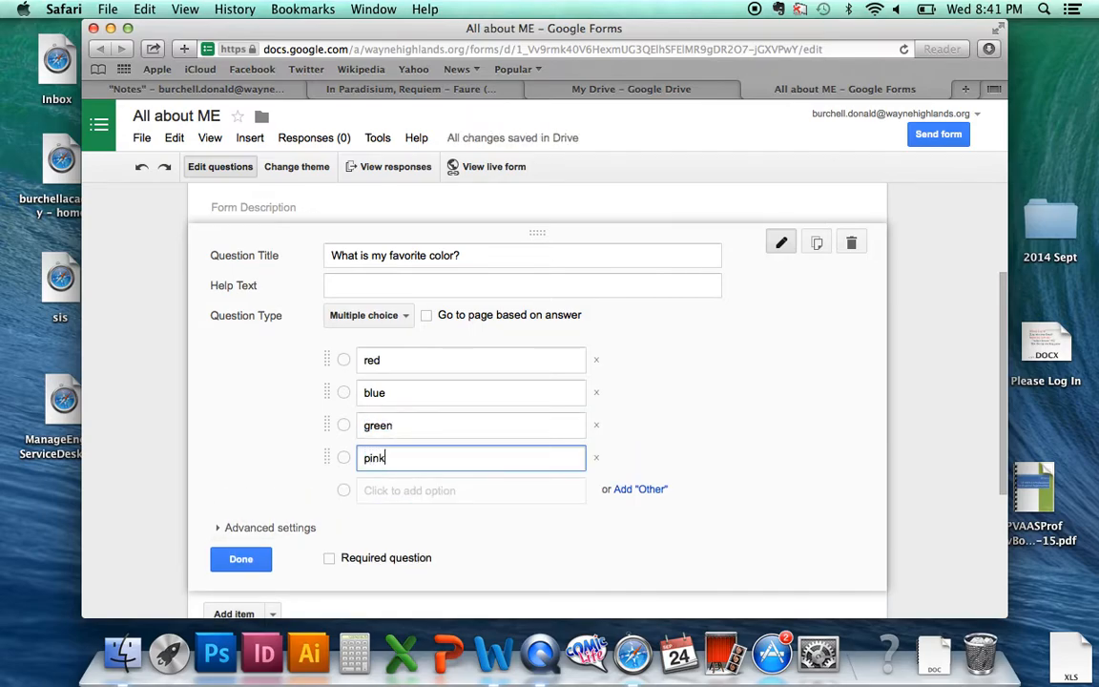
click(239, 561)
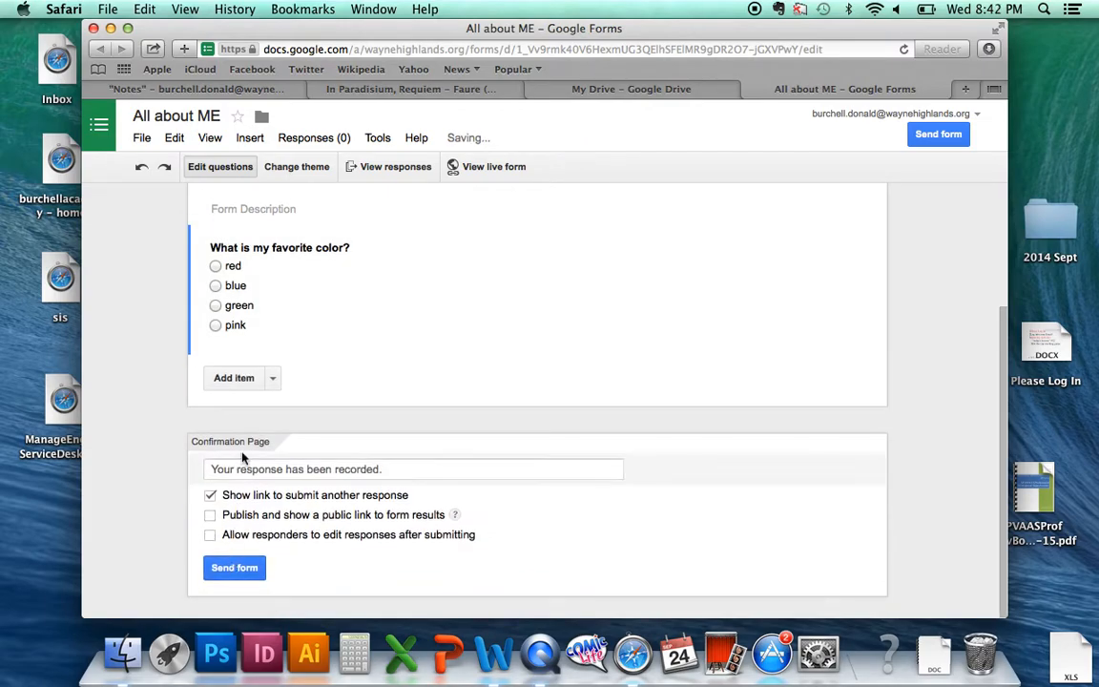
Add a new blank Text question below the favorite color question and look over the form down to its confirmation page.
click(234, 378)
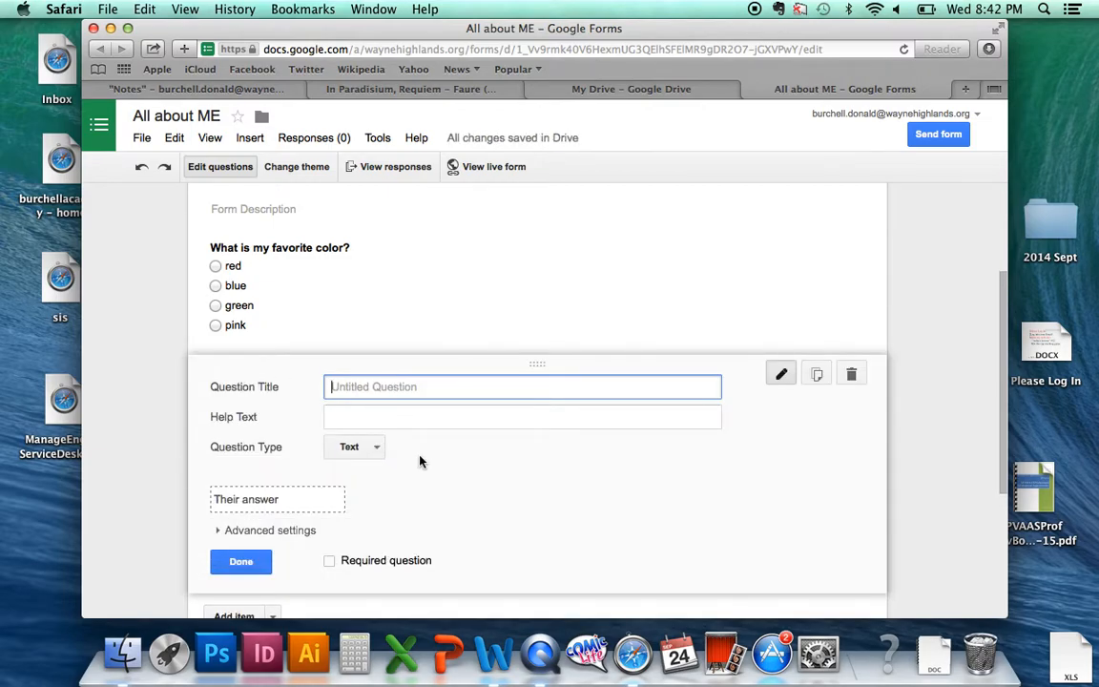
drag(1005, 384, 1009, 466)
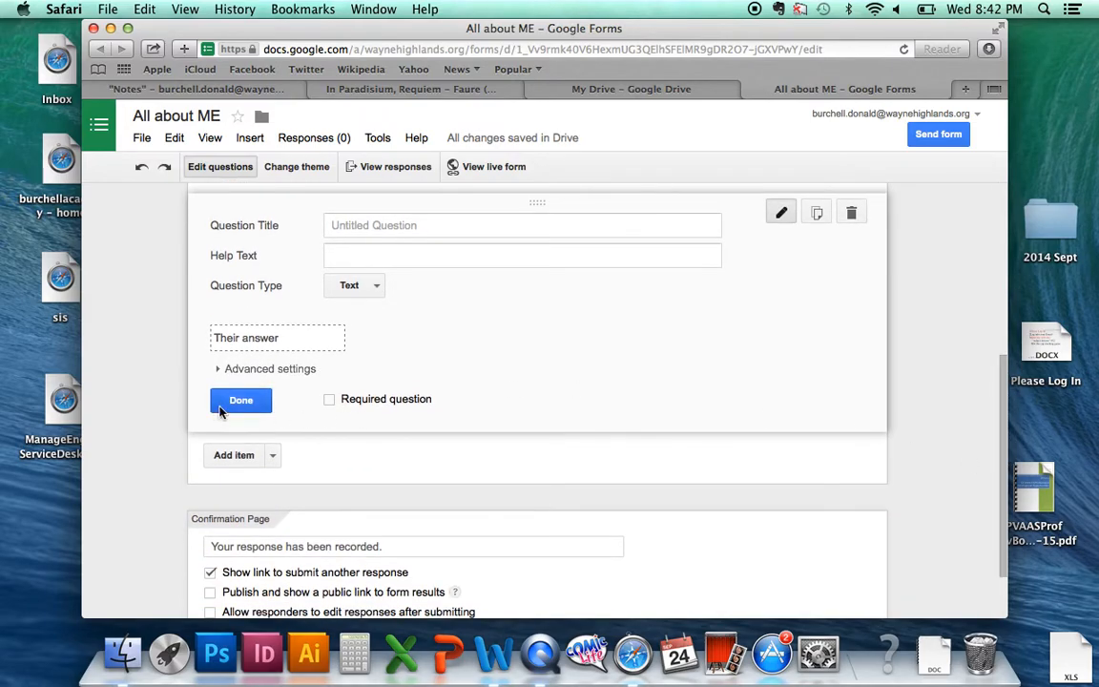
drag(1002, 402, 1001, 482)
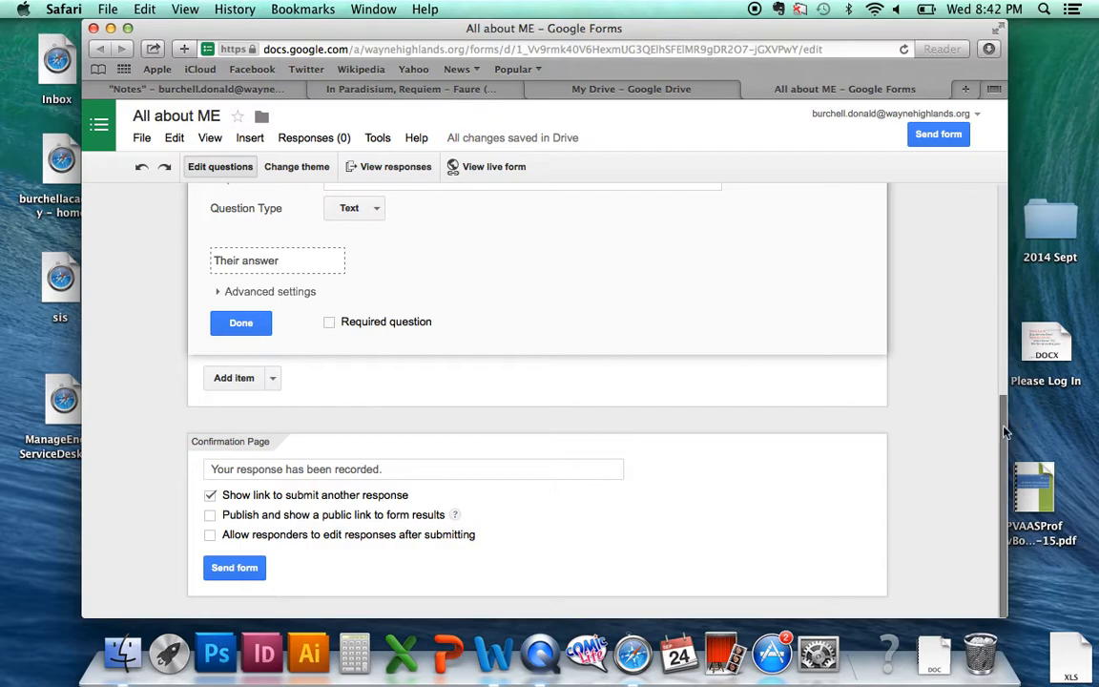
drag(1004, 431, 1020, 201)
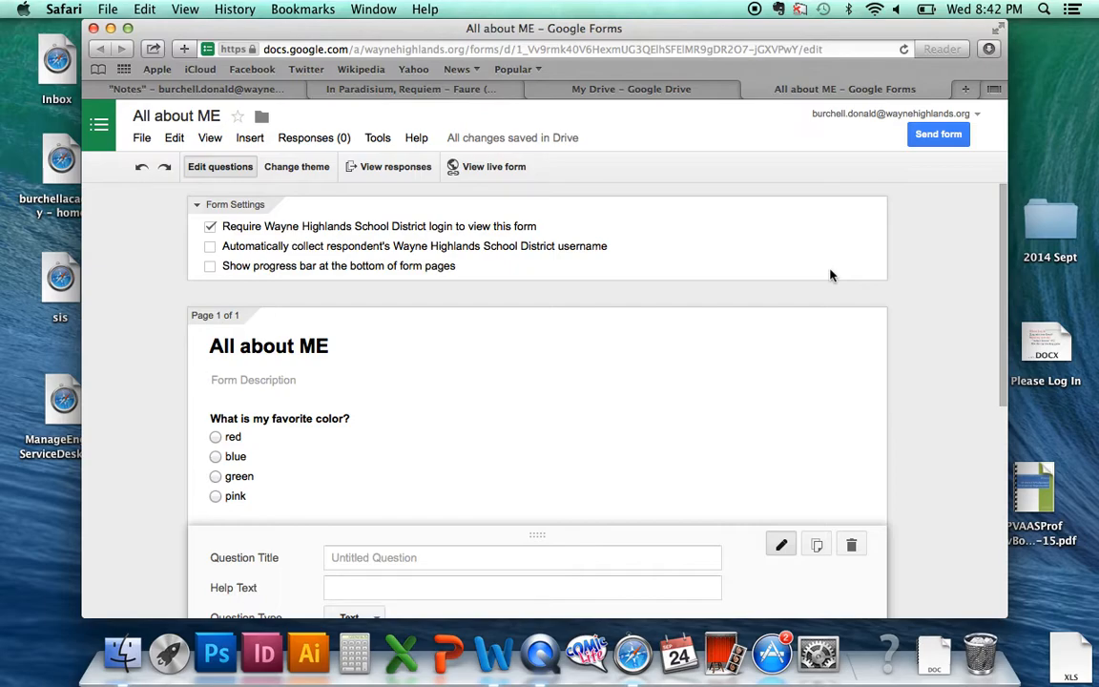
drag(1003, 269, 991, 506)
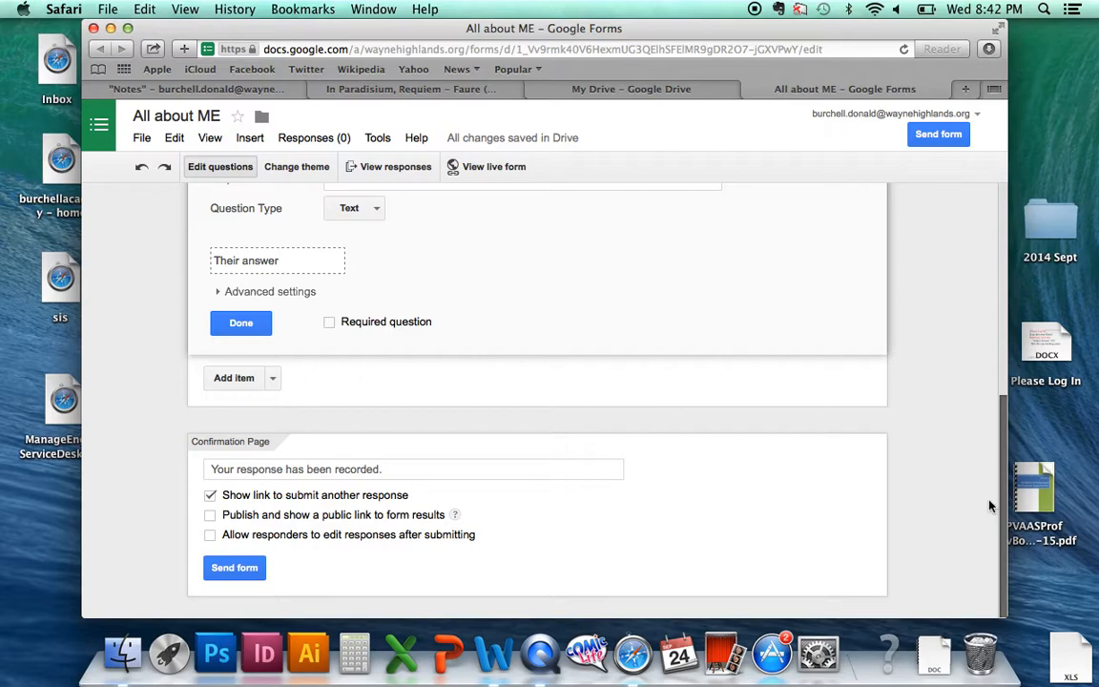